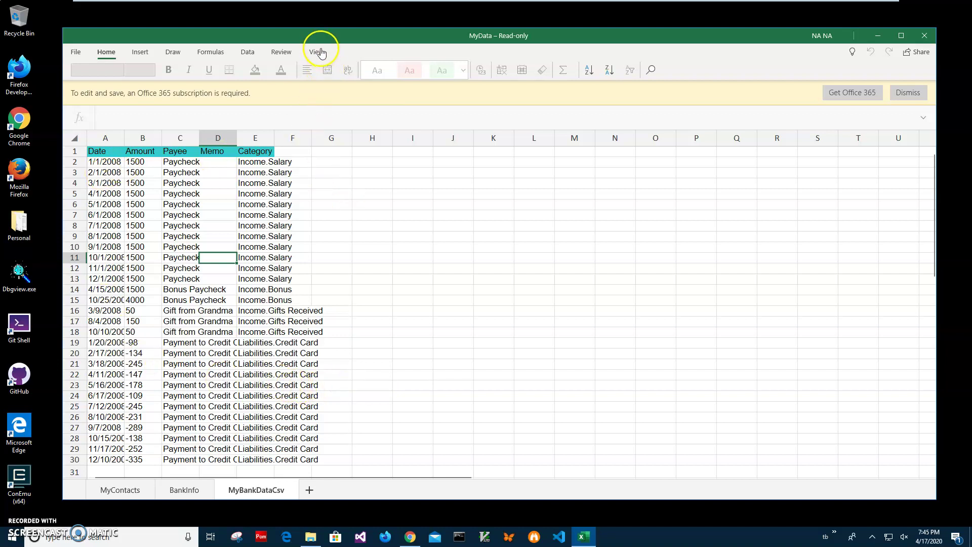
- Review the MyContacts sheet's values and its FirstName-to-Organization column headers in Excel
left_click_drag(311, 40, 315, 38)
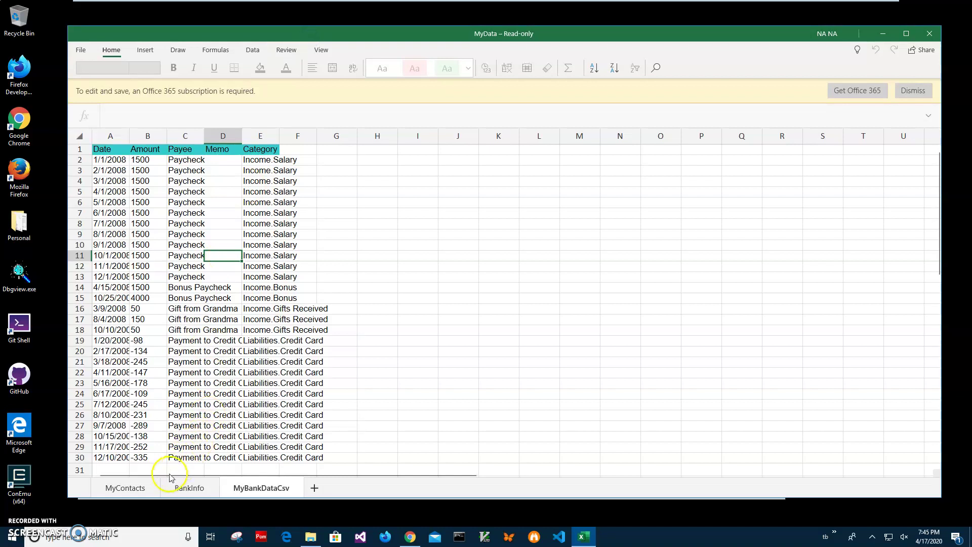
left_click(136, 487)
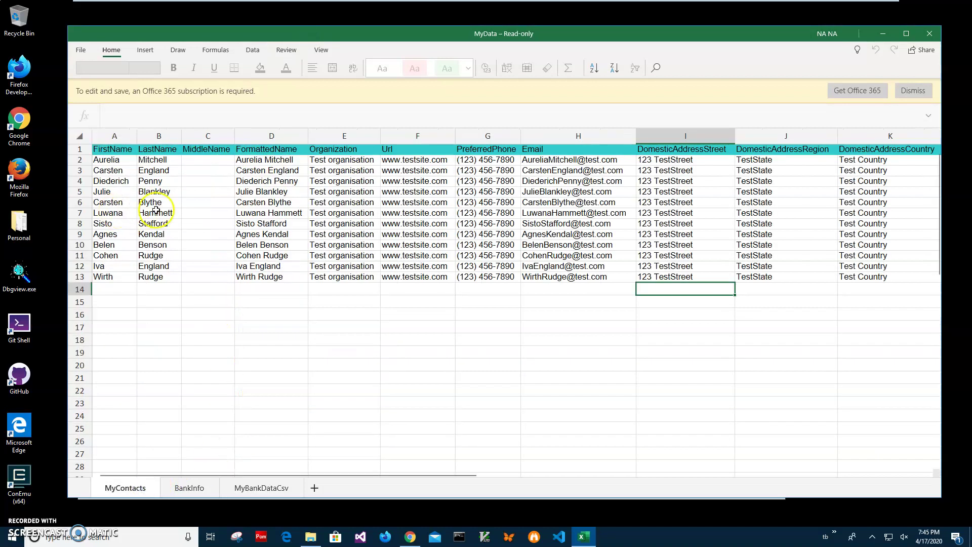
left_click(387, 223)
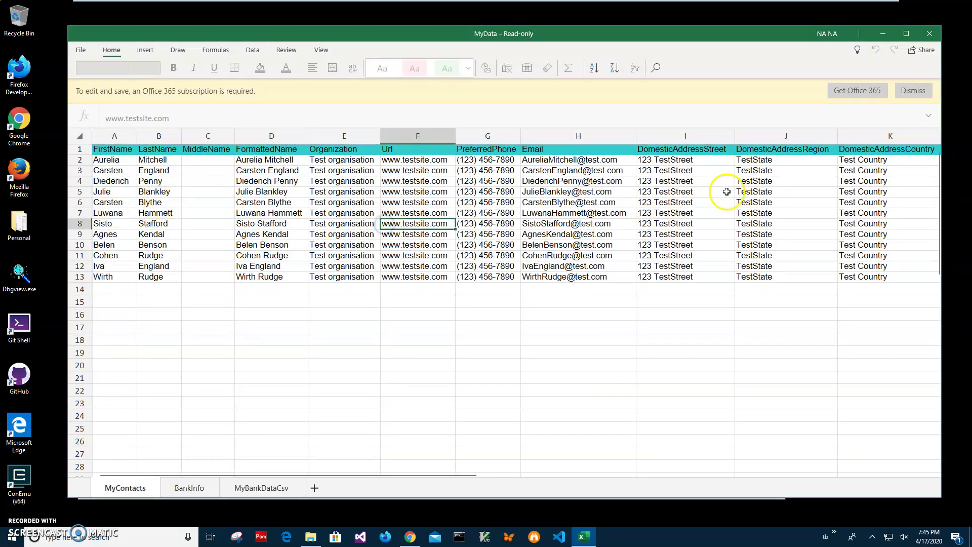
left_click(754, 181)
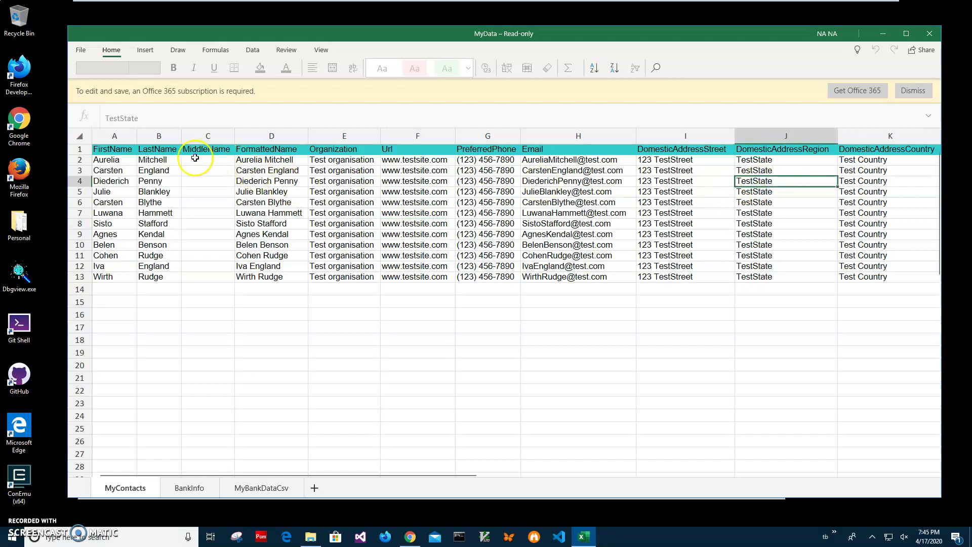
left_click(120, 149)
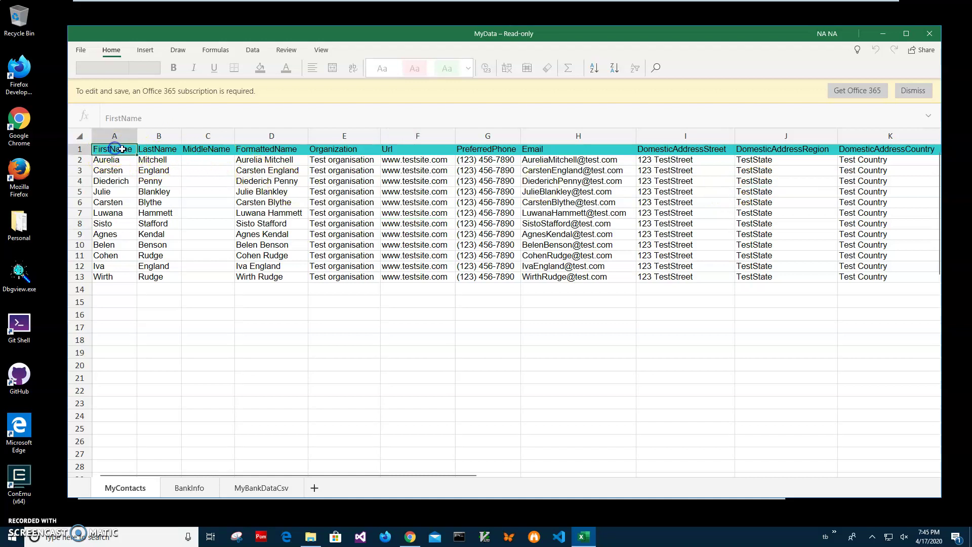
left_click(151, 149)
left_click(205, 149)
left_click(268, 149)
left_click(343, 151)
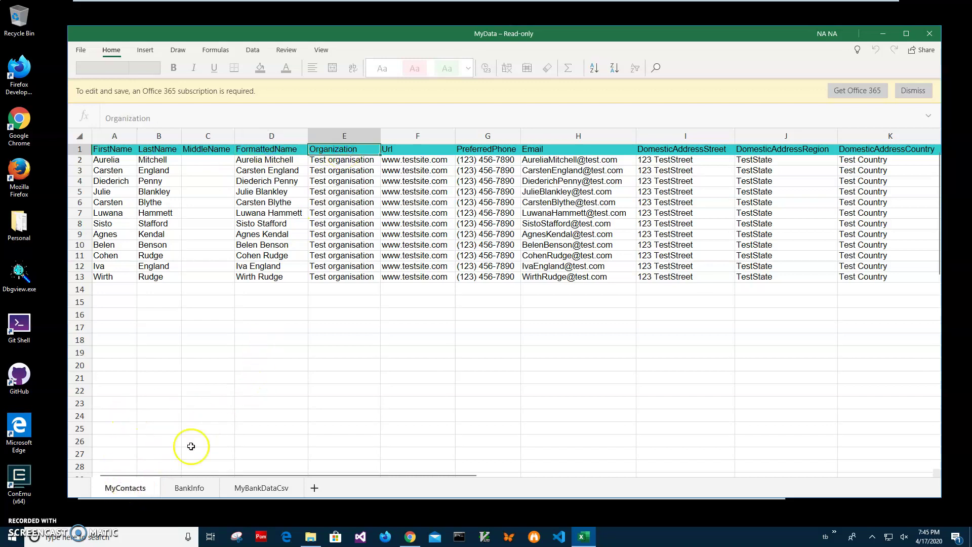
- Review the BankInfo headers (TransactionID, Amount, CheckNum) and the MyBankDataCsv sheet
left_click(179, 488)
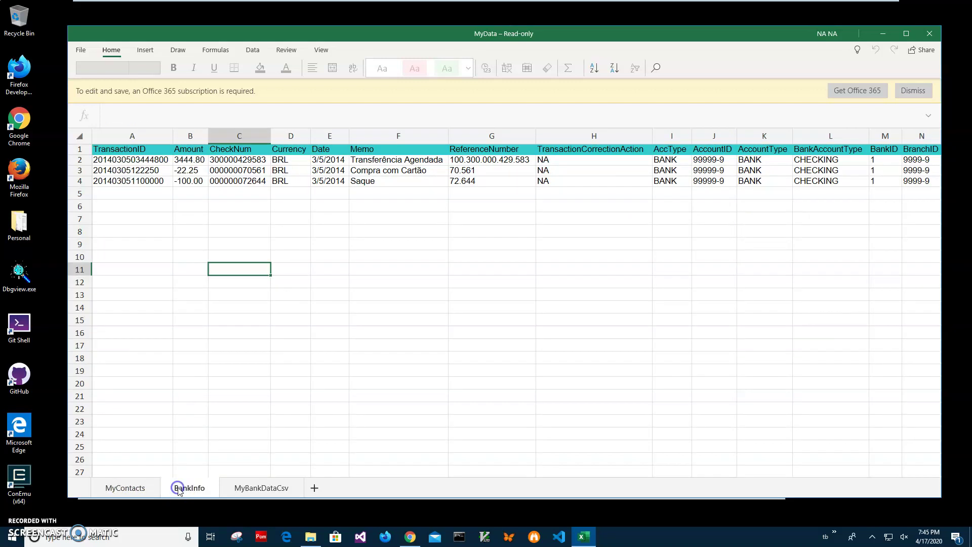
left_click(250, 487)
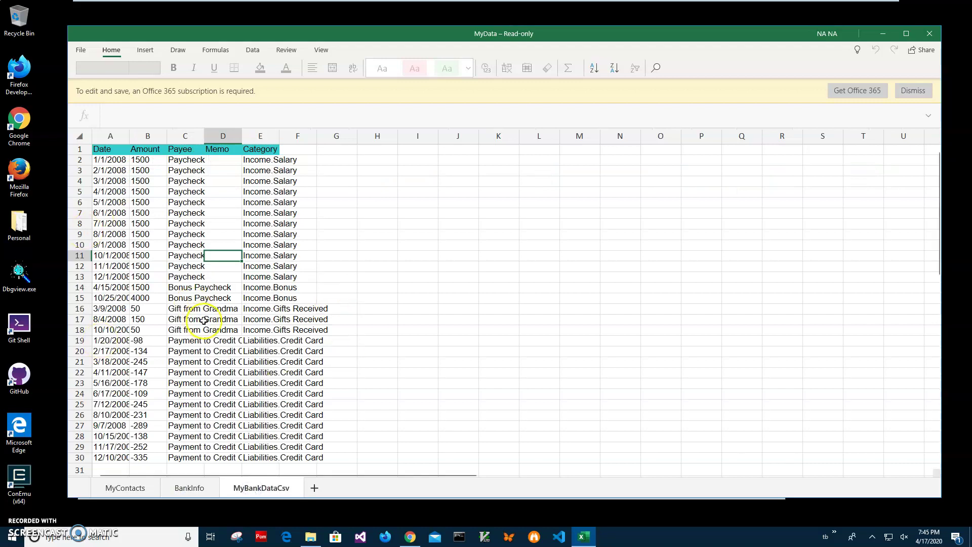
left_click(206, 488)
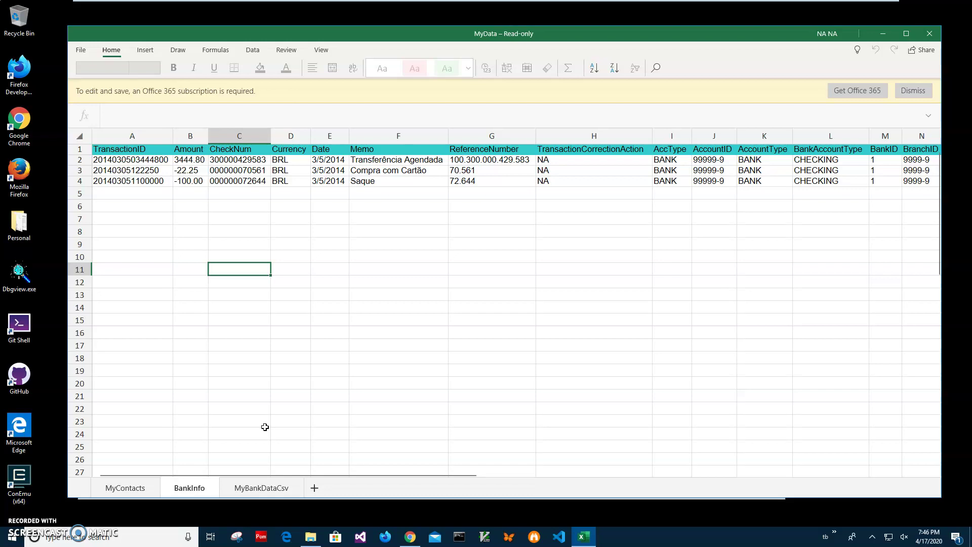
left_click(114, 151)
left_click(191, 150)
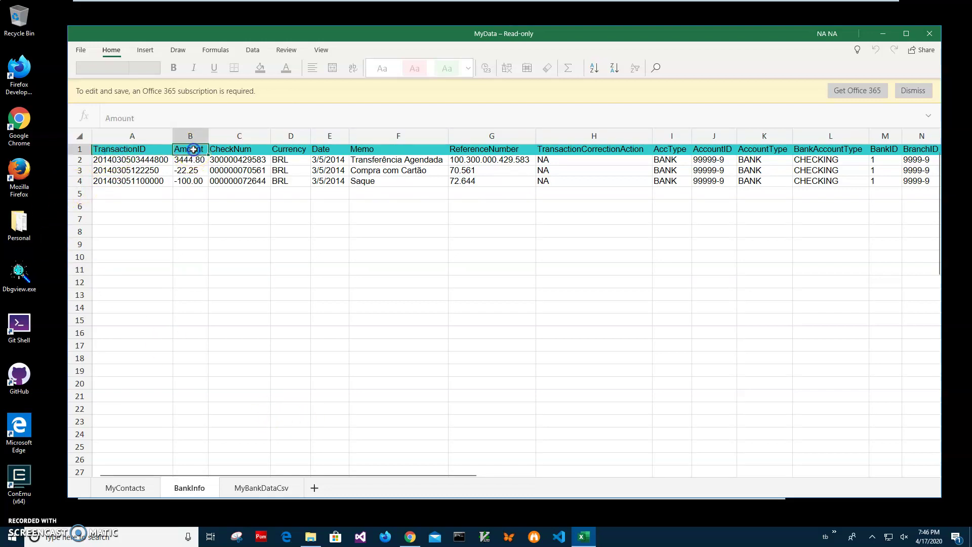
left_click(247, 150)
left_click(261, 486)
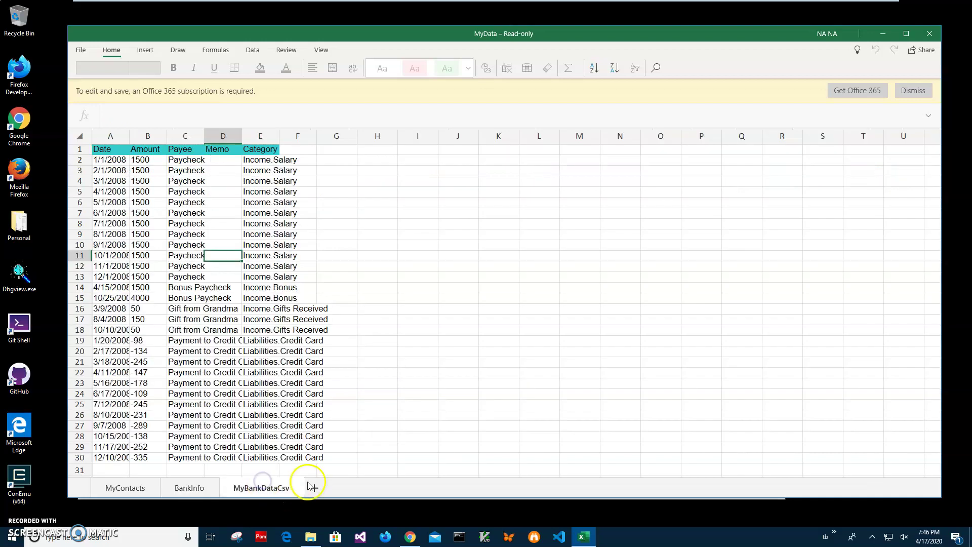
- Search the whiterock software site for 'excel' and open the 'Excel tables to .mdb' post
left_click(414, 536)
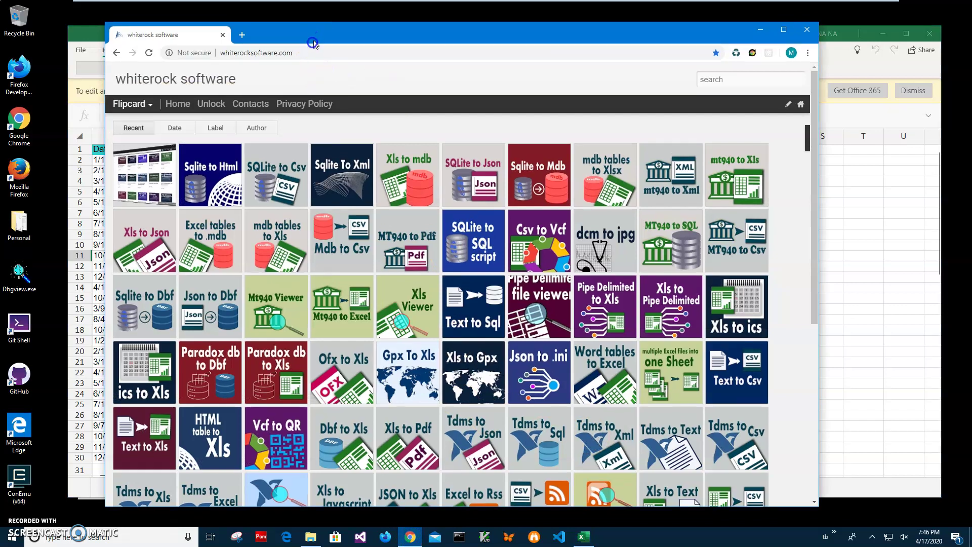
left_click_drag(313, 43, 307, 47)
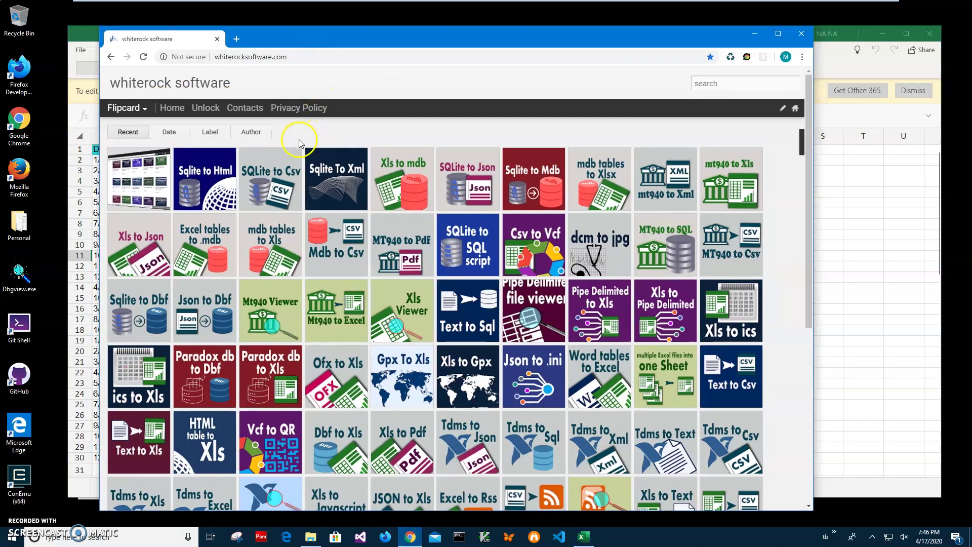
left_click(729, 87)
type("excel")
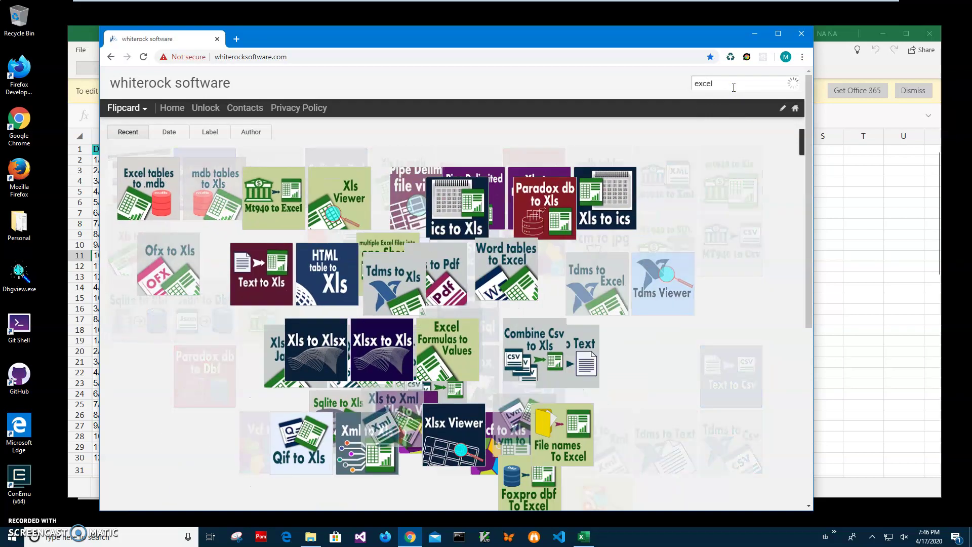
left_click(732, 87)
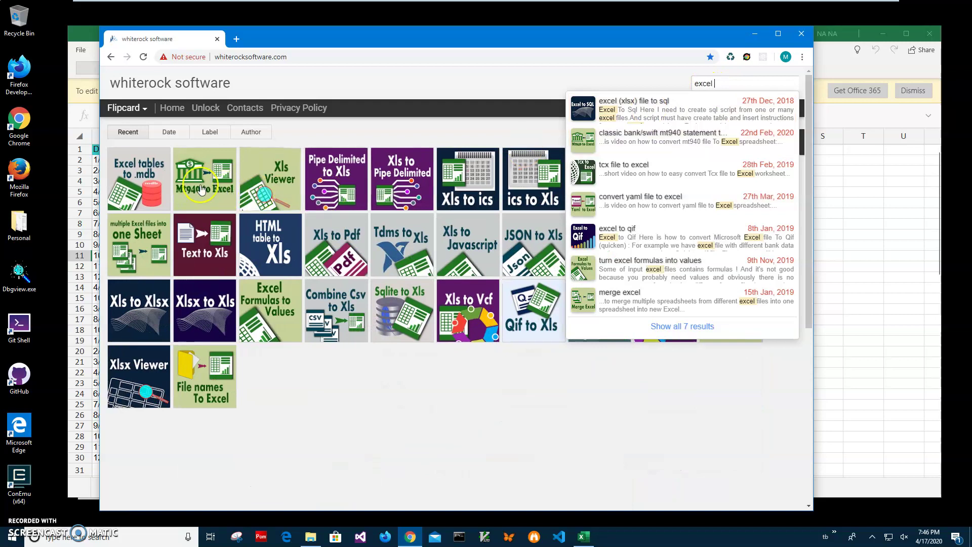
left_click(150, 176)
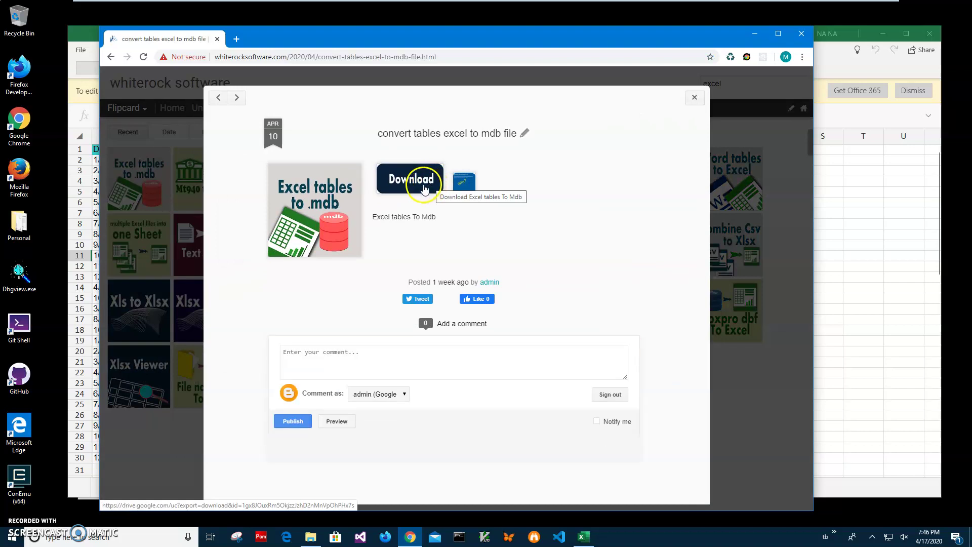
- Download the Excel tables To Mdb setup zip from the post and open it from the download bar
left_click(417, 187)
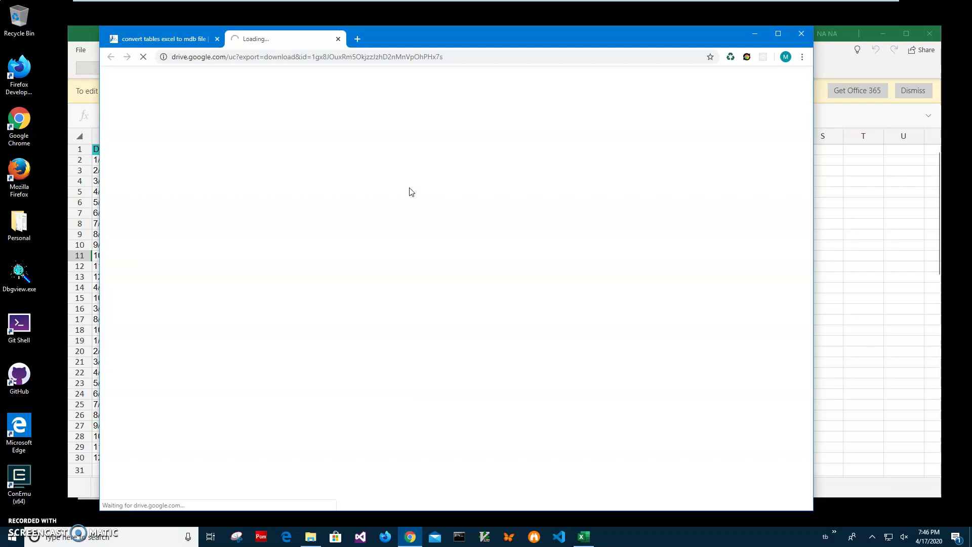
left_click(928, 33)
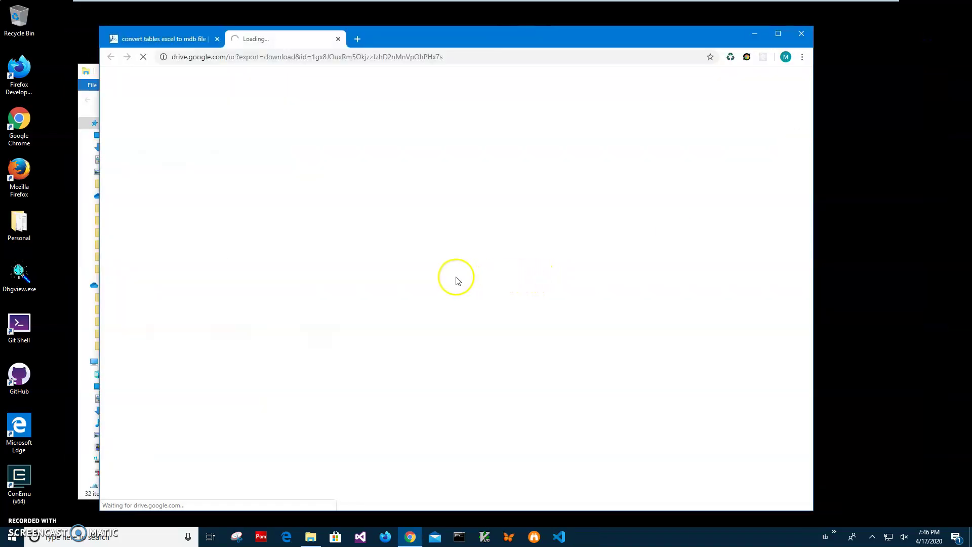
left_click(88, 74)
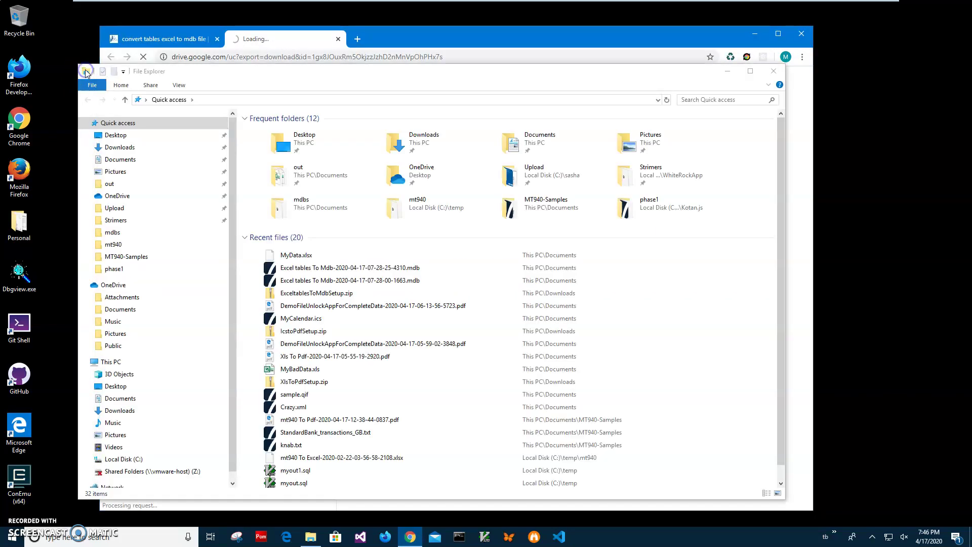
left_click(773, 70)
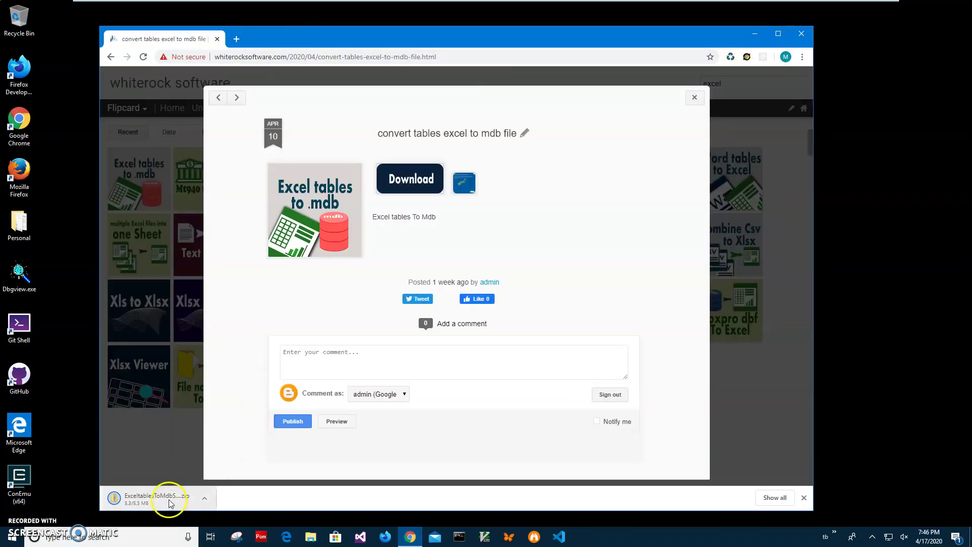
left_click(168, 500)
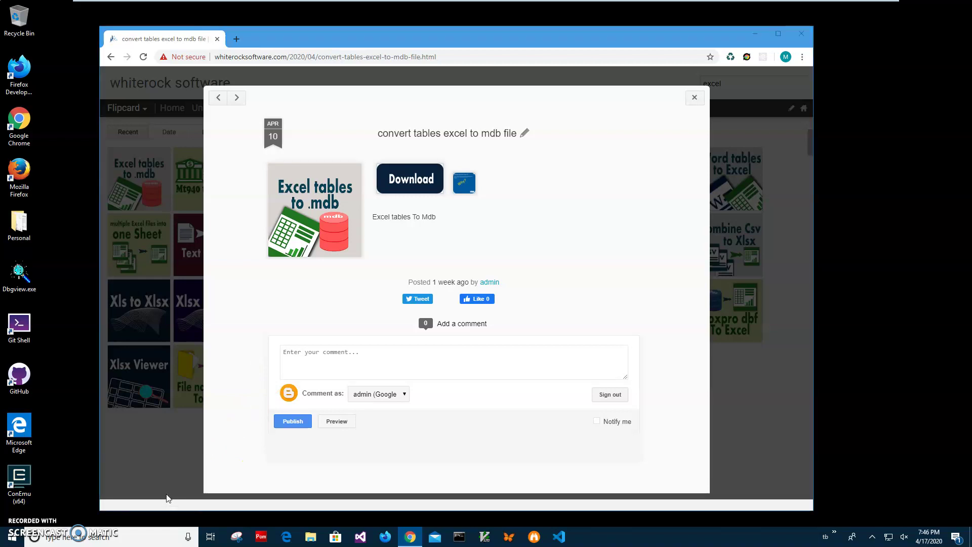
- Launch ExceltablesToMdbSetup.msi from the zip, using More info and Run anyway past SmartScreen
double_click(302, 130)
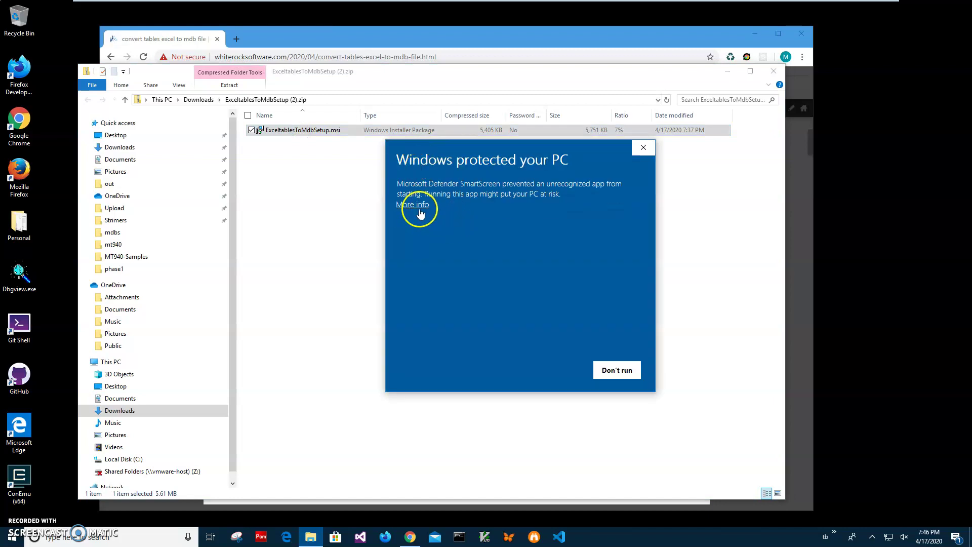
left_click(417, 205)
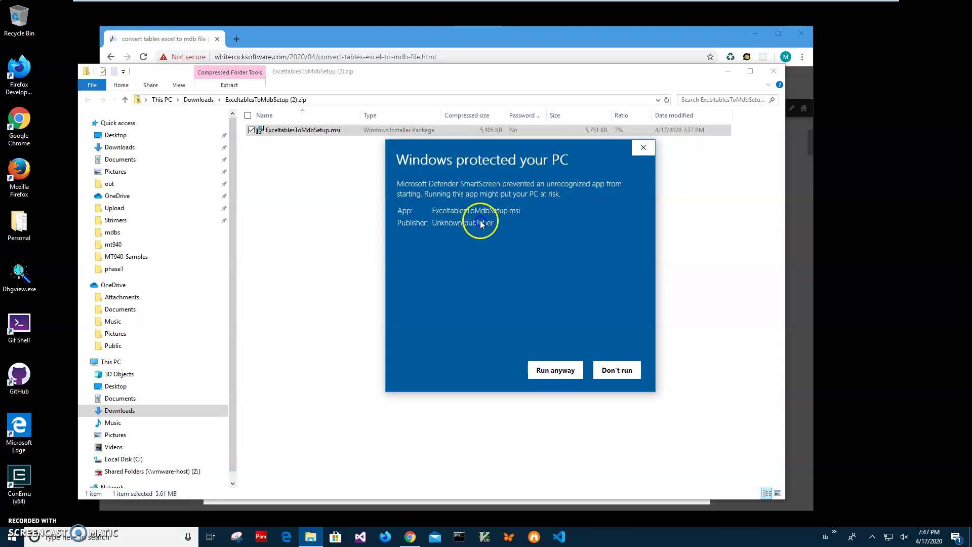
left_click_drag(470, 242, 390, 221)
left_click(470, 247)
left_click(546, 370)
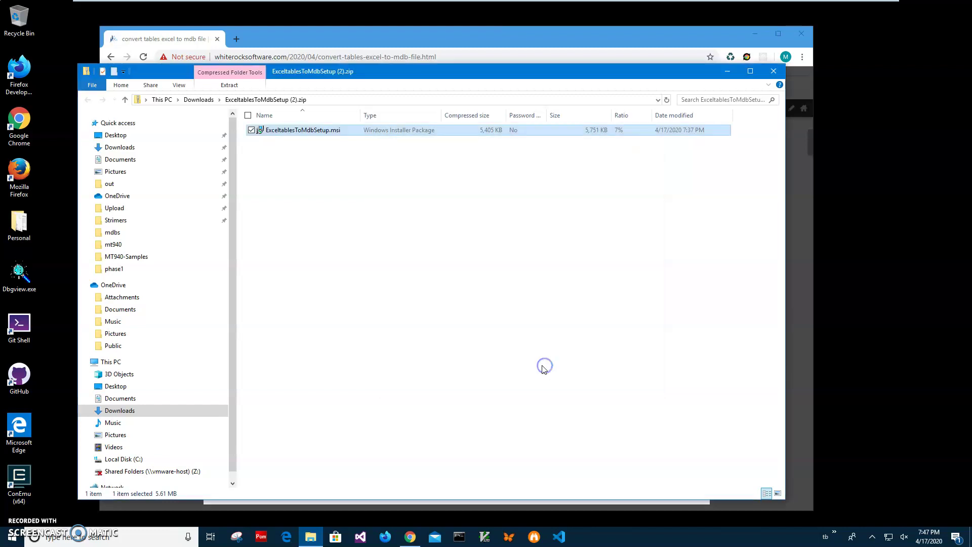
- Install ExceltablesToMdb to the default Program Files folder, approving the UAC prompt, then finish
left_click(536, 349)
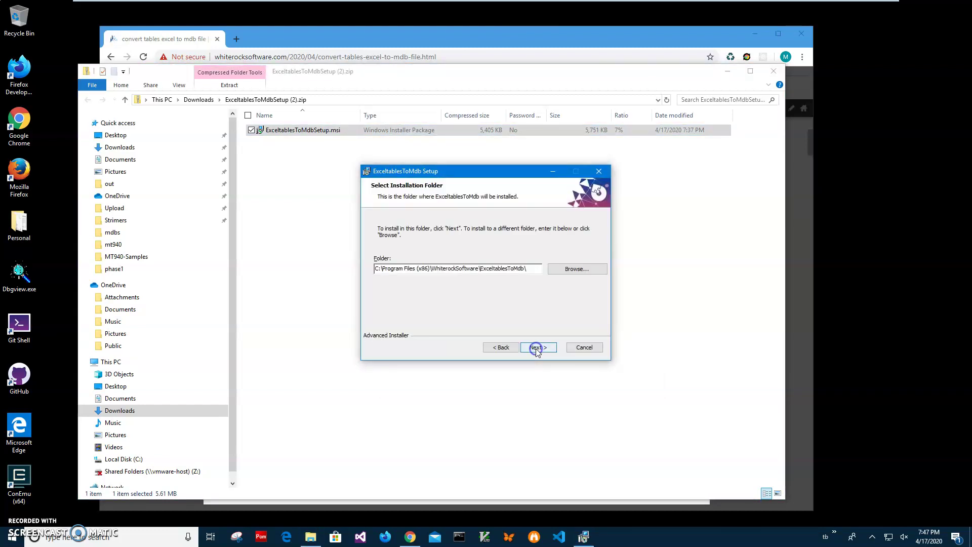
left_click(535, 348)
left_click(536, 348)
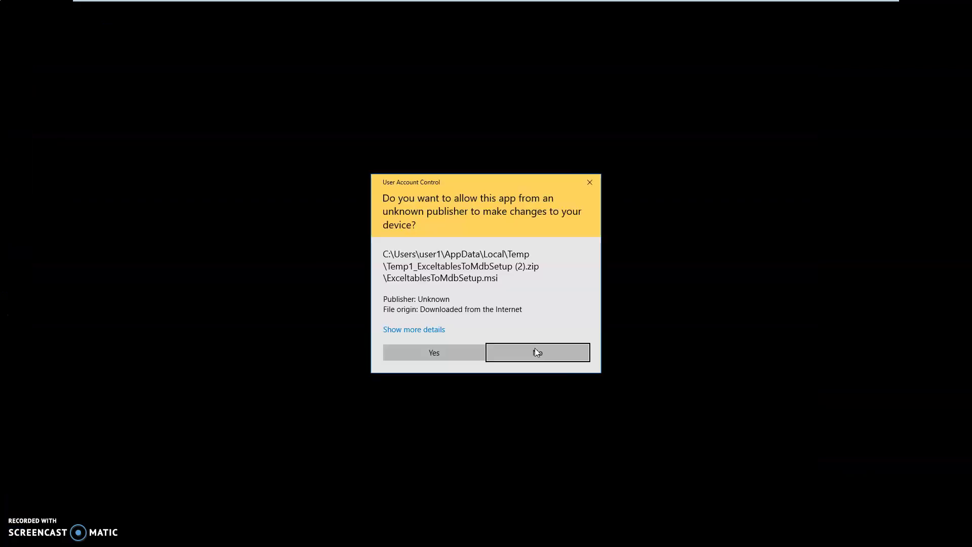
left_click(463, 356)
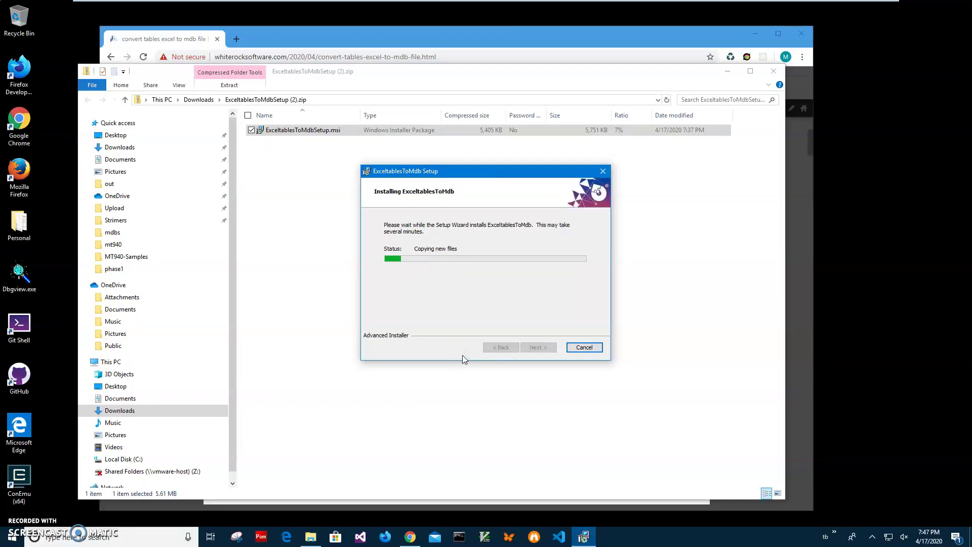
left_click(538, 347)
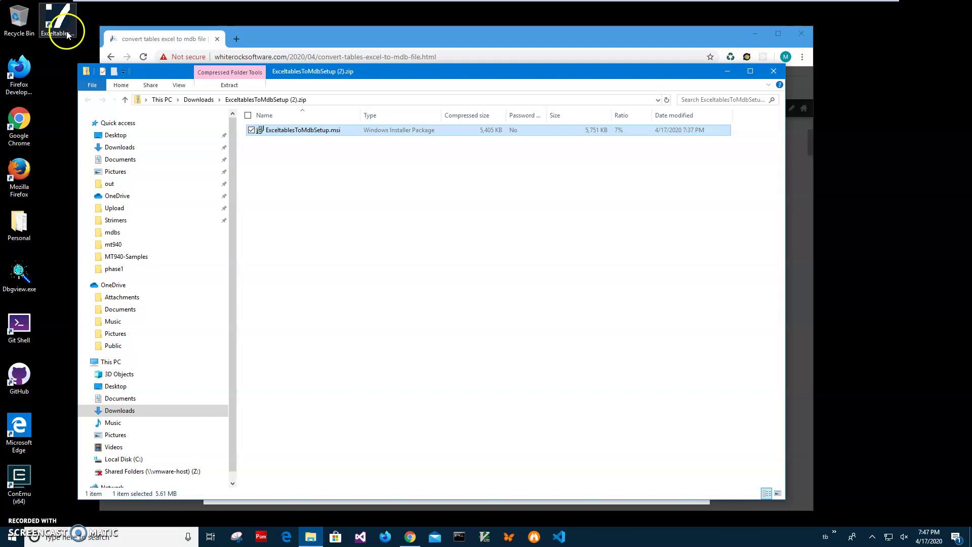
- Close the leftover setup folder and launch Excel tables To Mdb from the desktop shortcut
left_click(777, 75)
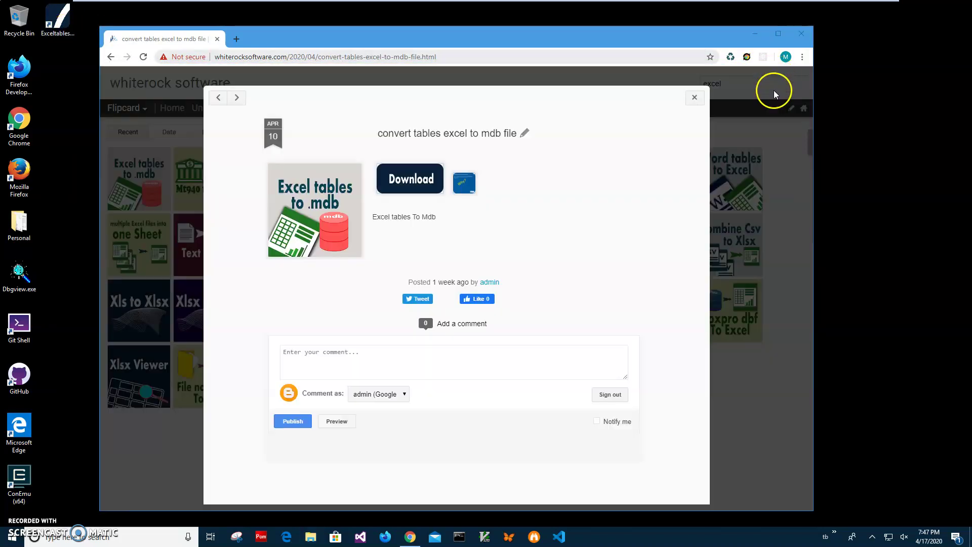
left_click(753, 35)
double_click(63, 28)
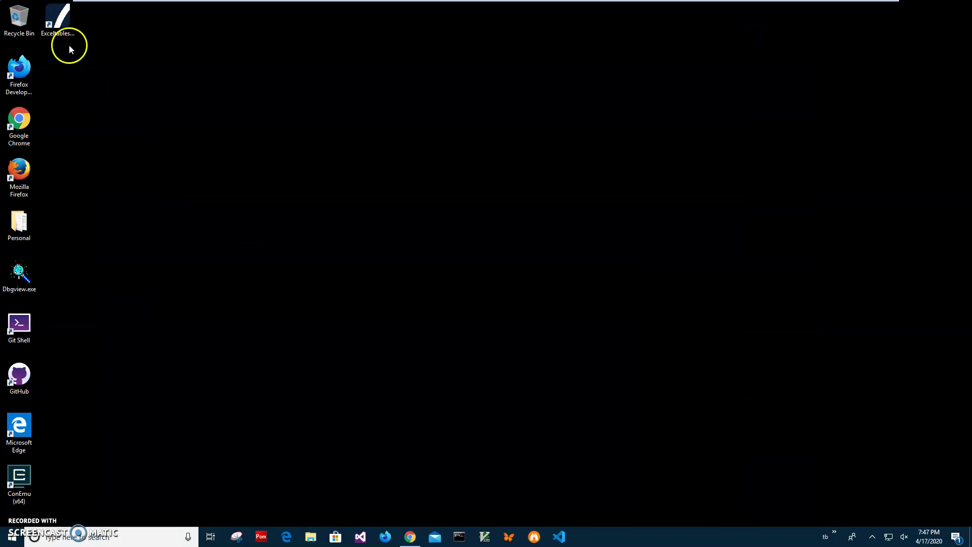
left_click(333, 122)
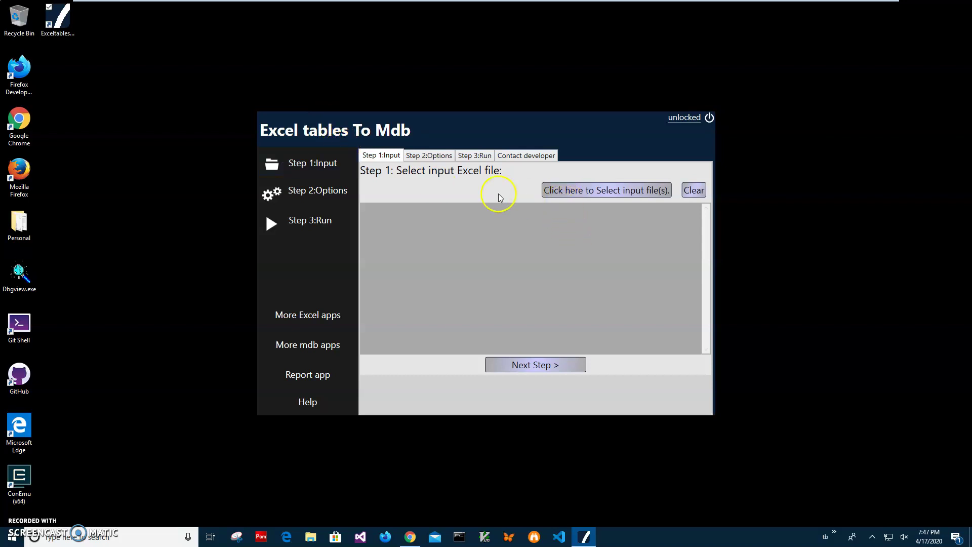
- Select C:\Users\user1\Documents\MyData.xlsx as the input workbook
left_click(571, 193)
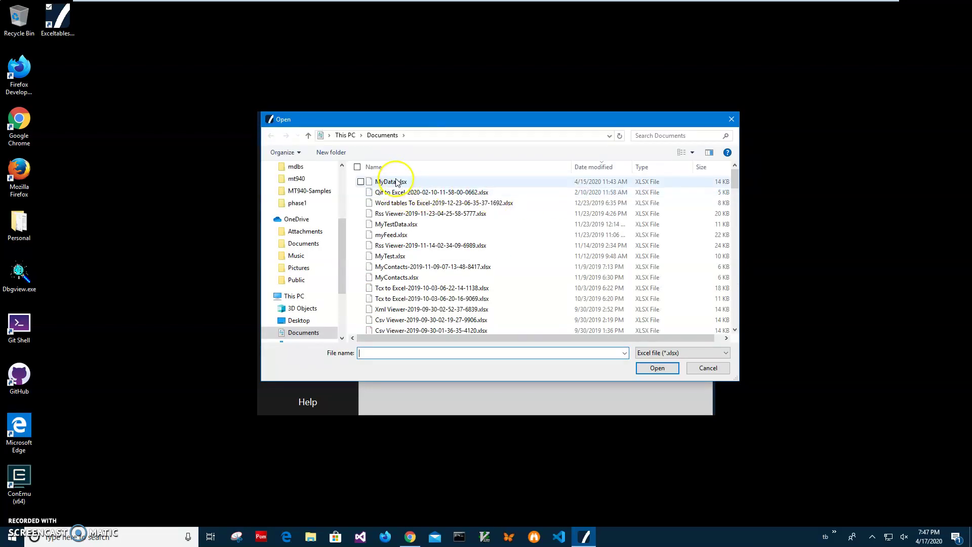
left_click(390, 183)
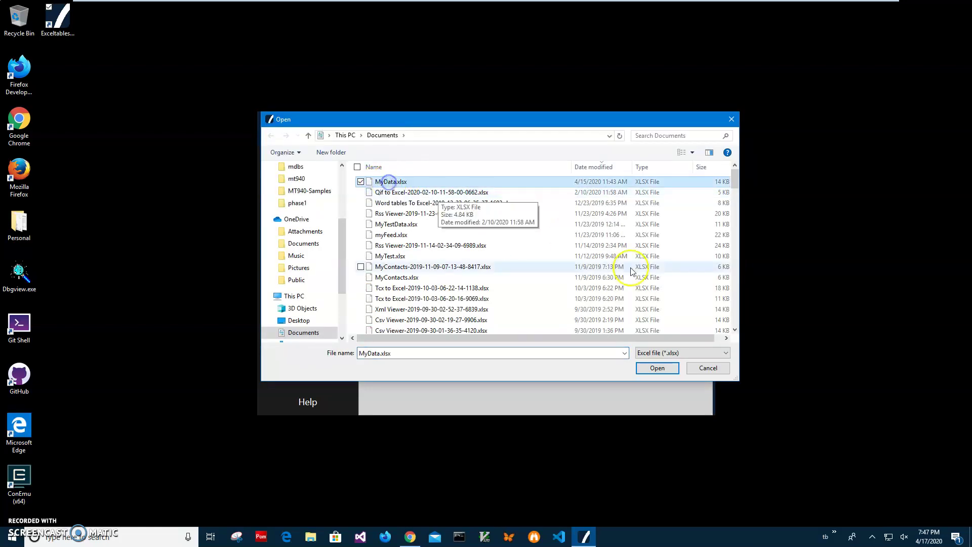
left_click(656, 369)
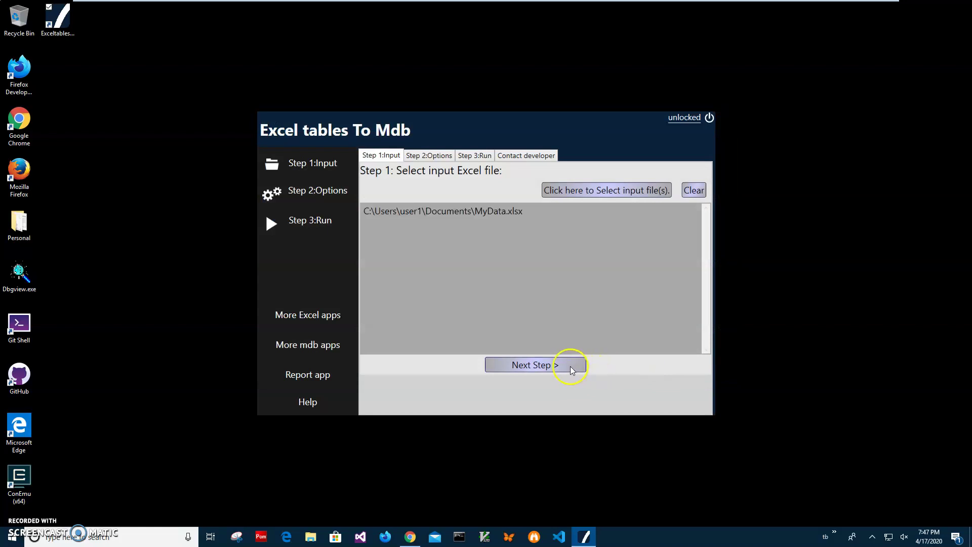
- Set the conversion to 'Convert all tables.' into a new mdb after checking the table list
left_click(567, 364)
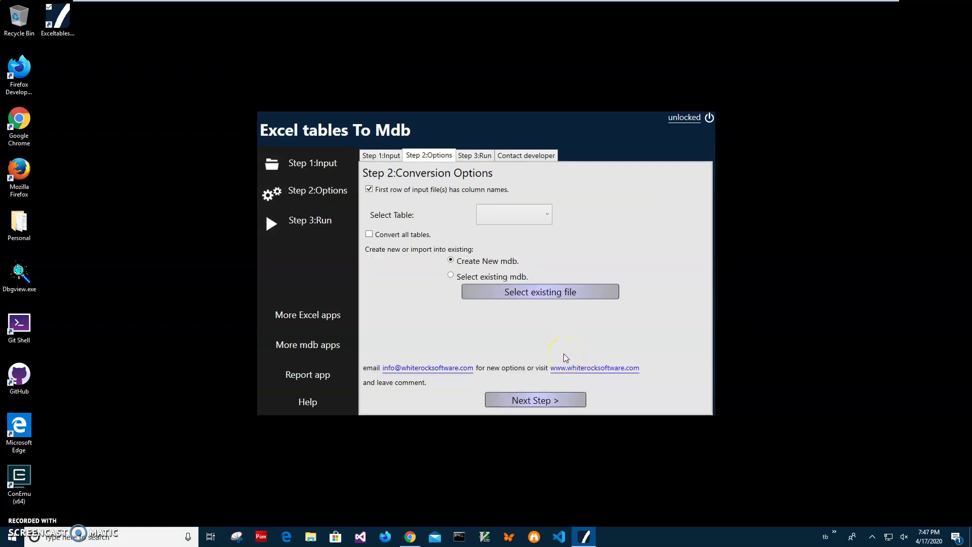
left_click(522, 215)
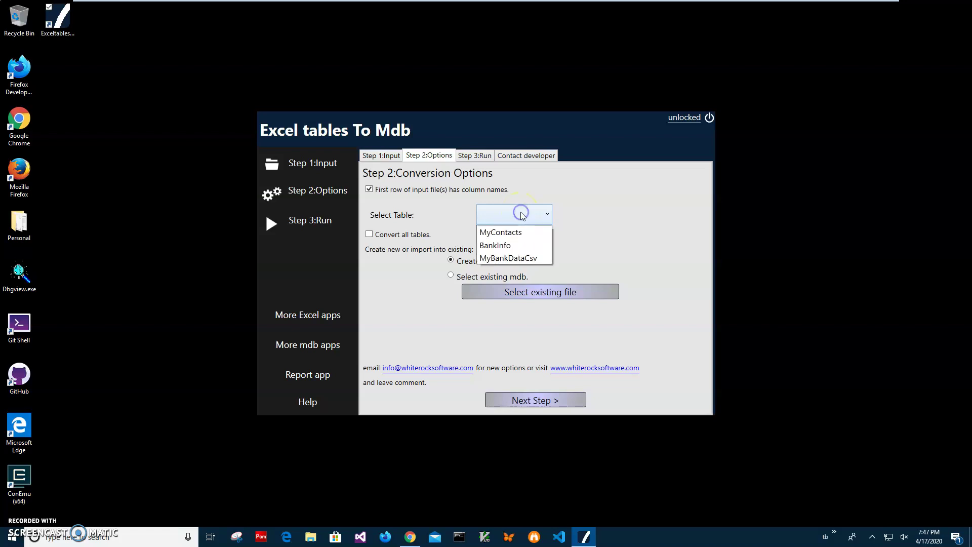
left_click(512, 246)
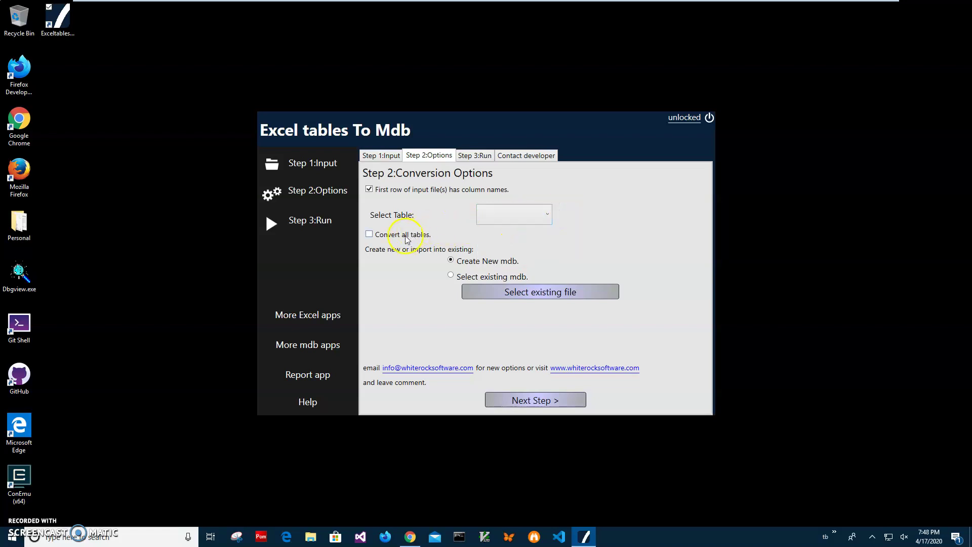
left_click(371, 236)
- Run the conversion and save the mdb into Documents under the suggested timestamped name
left_click(542, 401)
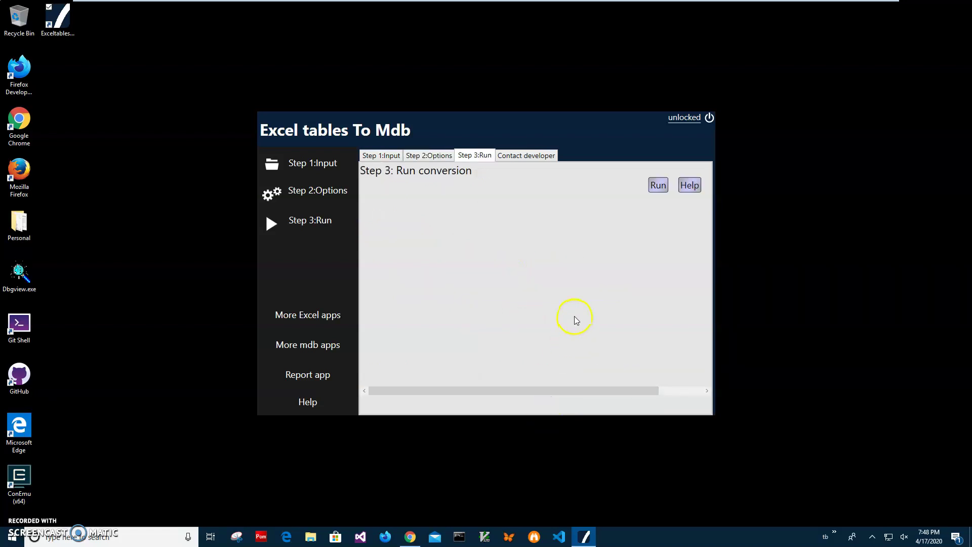
left_click(654, 186)
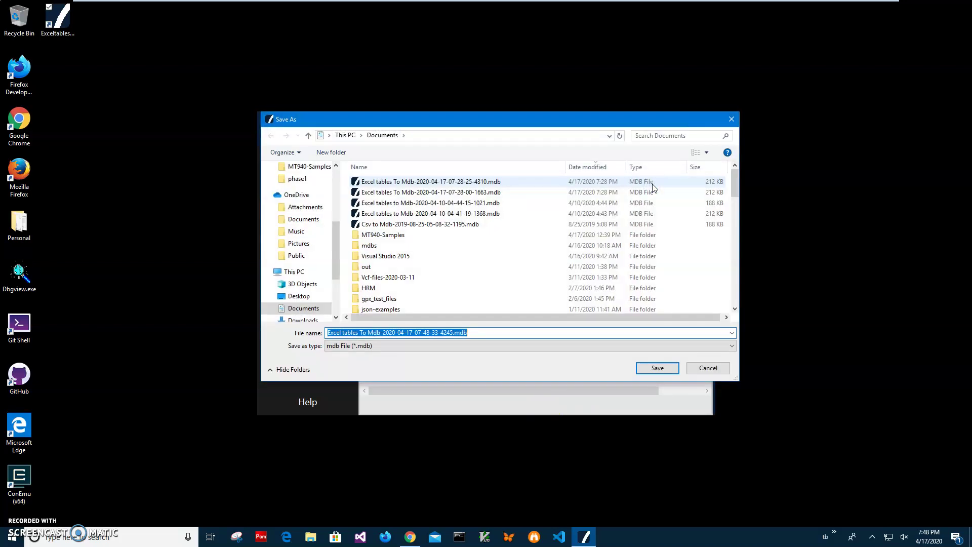
left_click(465, 332)
left_click_drag(486, 332, 309, 333)
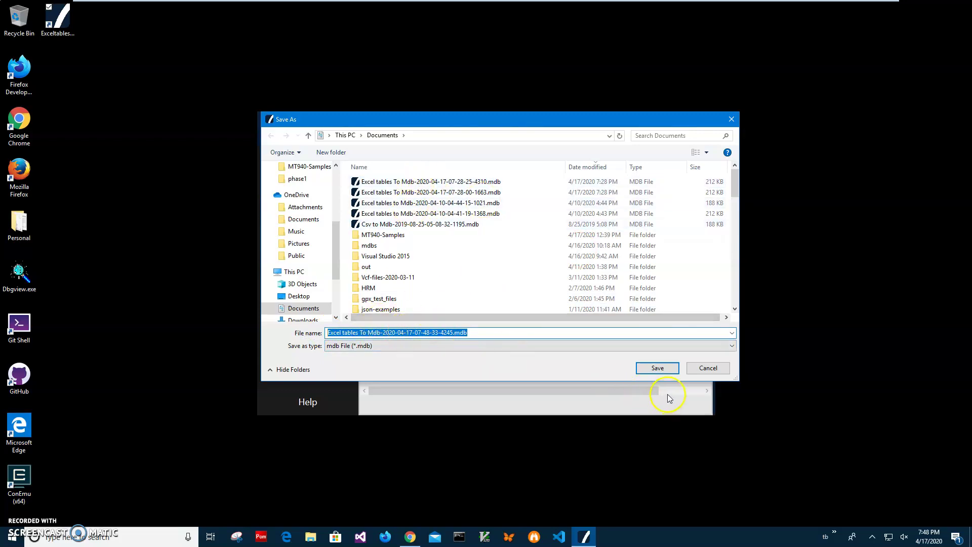
left_click(654, 372)
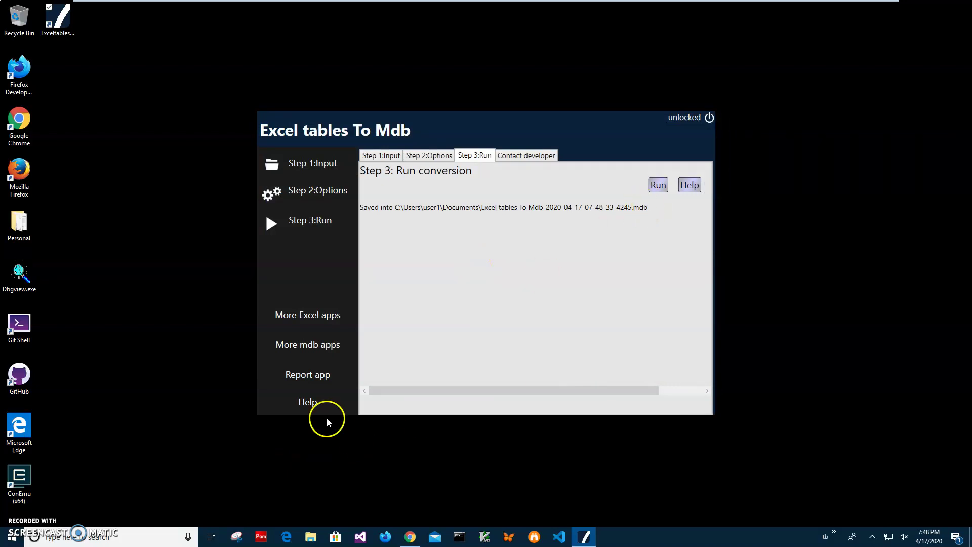
- Open the new timestamped .mdb from Quick access Recent files in File Explorer
left_click(312, 536)
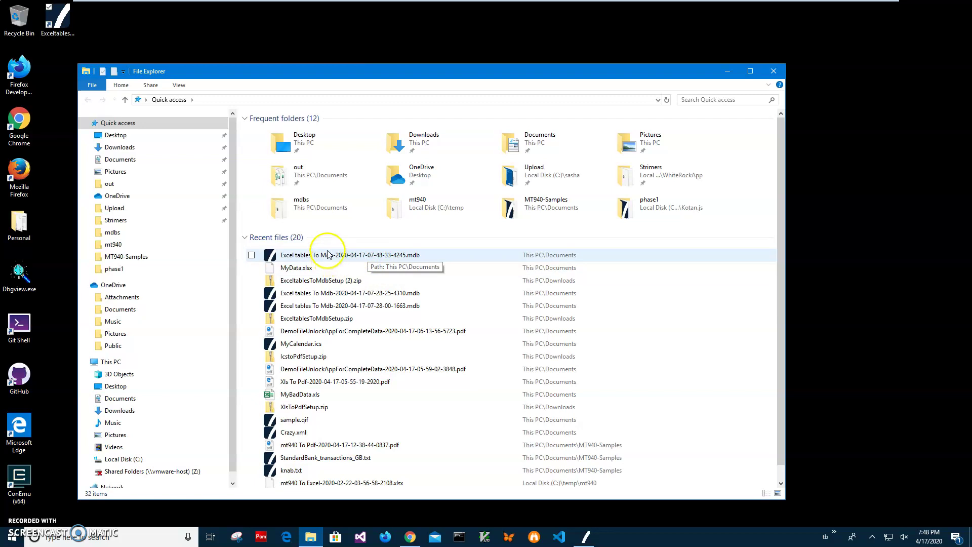
left_click(297, 257)
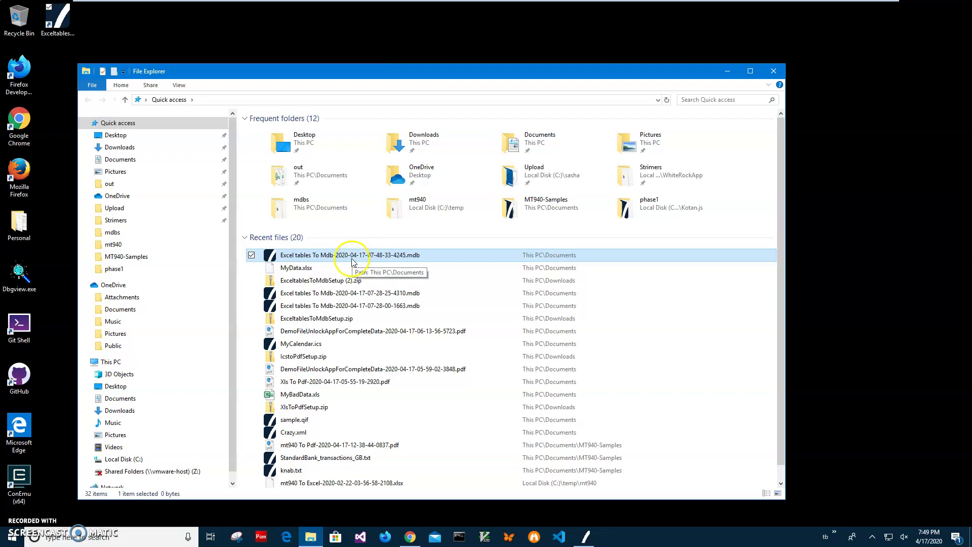
double_click(347, 259)
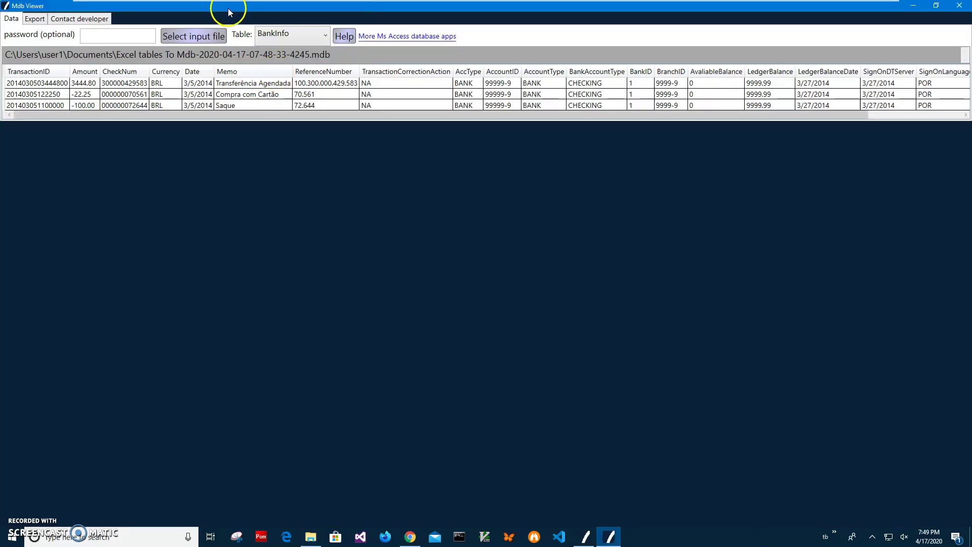
- Display the MyBankDataCsv table and enlarge the Mdb Viewer window wider and taller
double_click(228, 10)
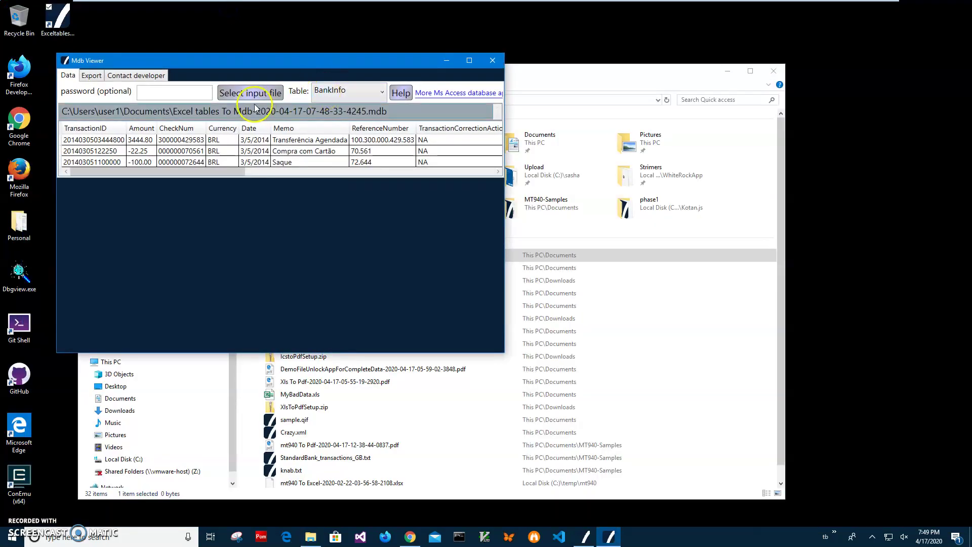
left_click(354, 92)
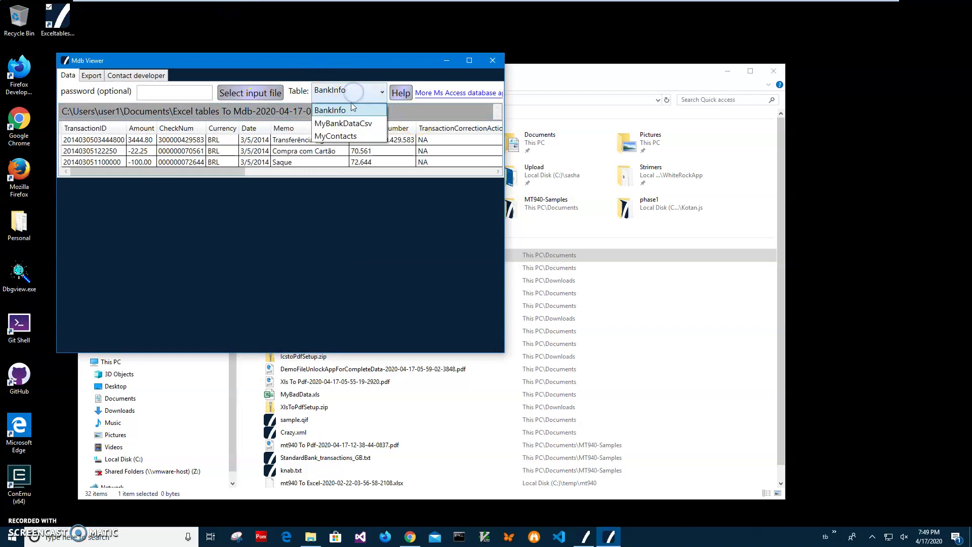
left_click(350, 124)
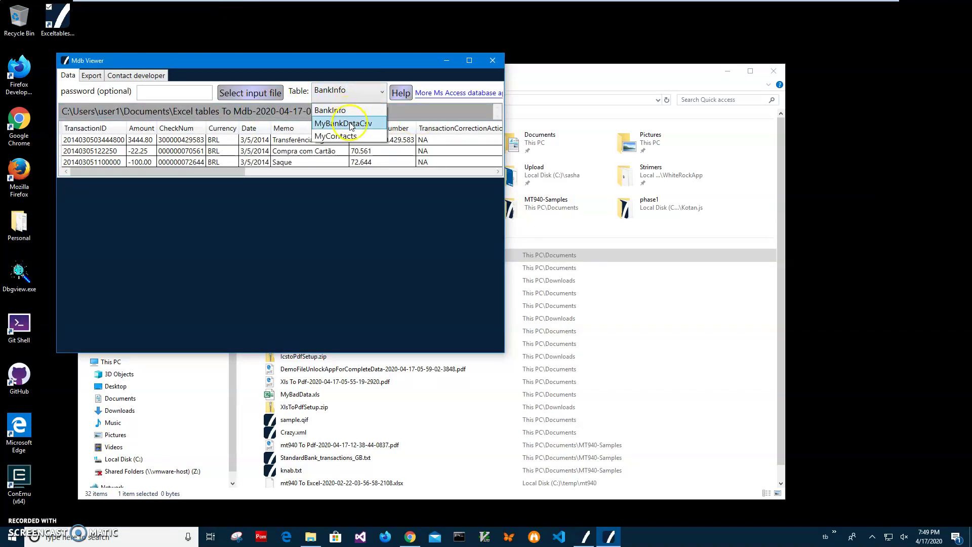
left_click(344, 124)
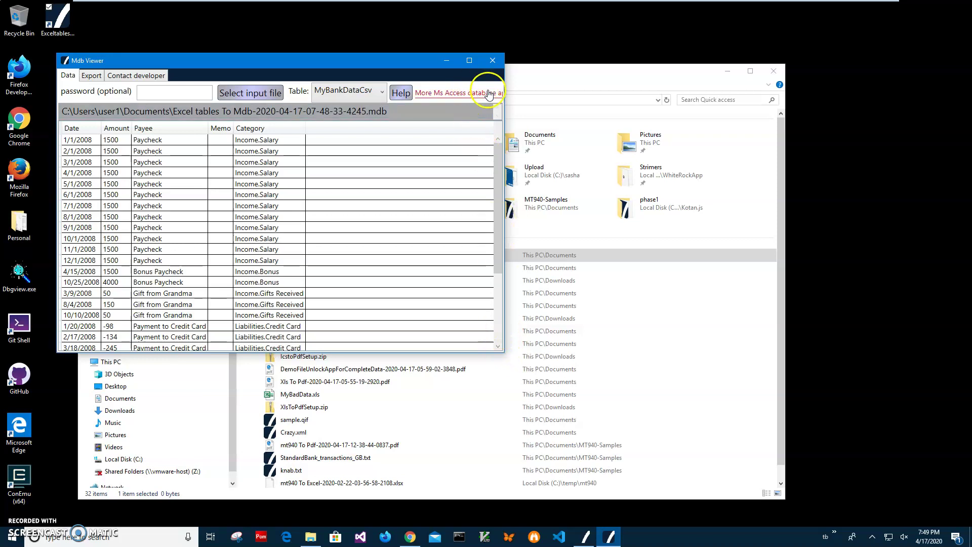
left_click_drag(503, 94, 899, 197)
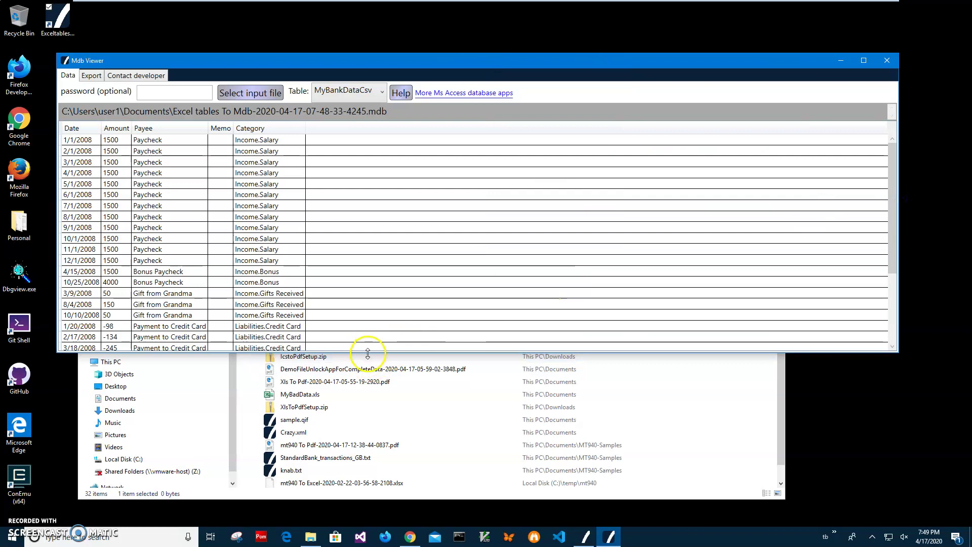
left_click_drag(365, 351, 364, 481)
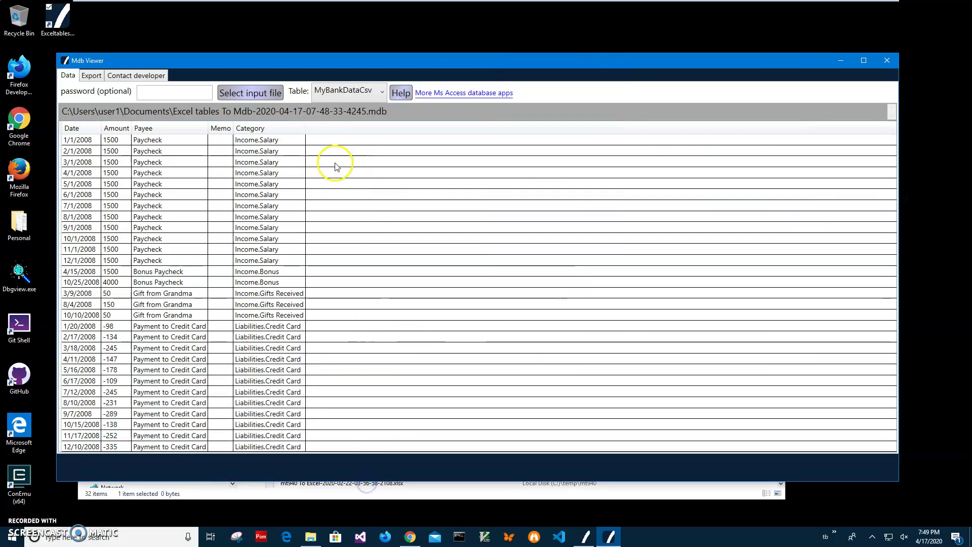
- Sort the MyBankDataCsv rows by Date, Amount, Payee and Category in turn
left_click(71, 130)
left_click(116, 129)
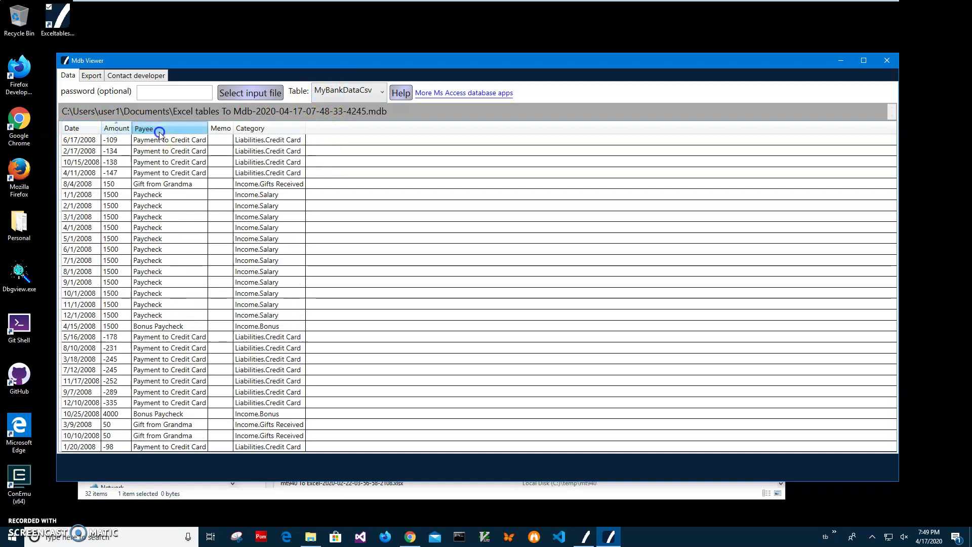
left_click(149, 128)
left_click(251, 128)
- Switch to the BankInfo table, then MyContacts, glancing at Export before returning to Data
left_click(381, 91)
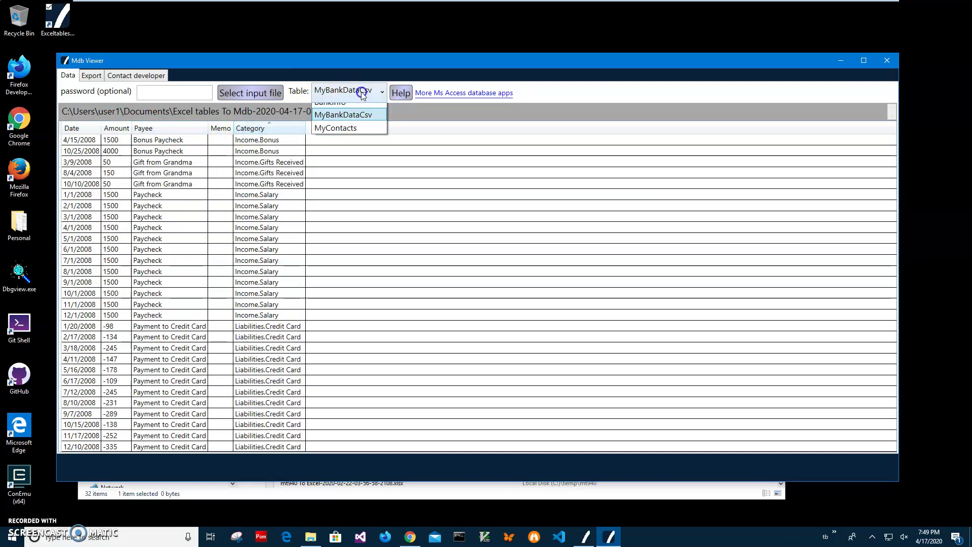
left_click(346, 110)
left_click(345, 90)
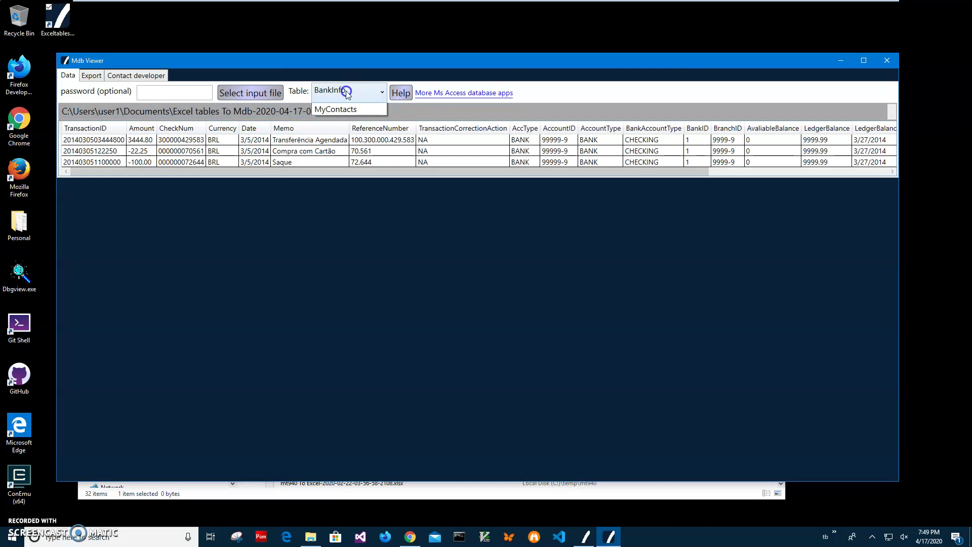
left_click(335, 136)
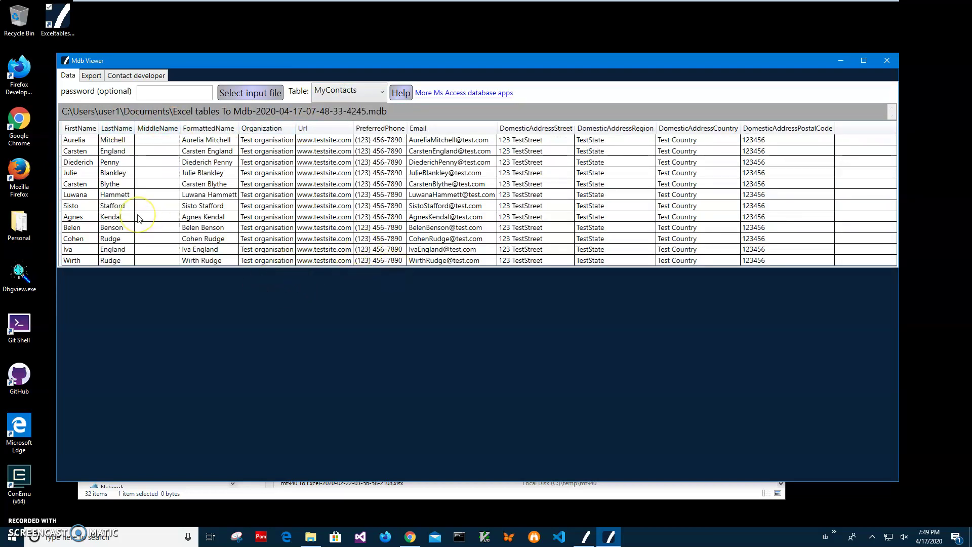
left_click(232, 243)
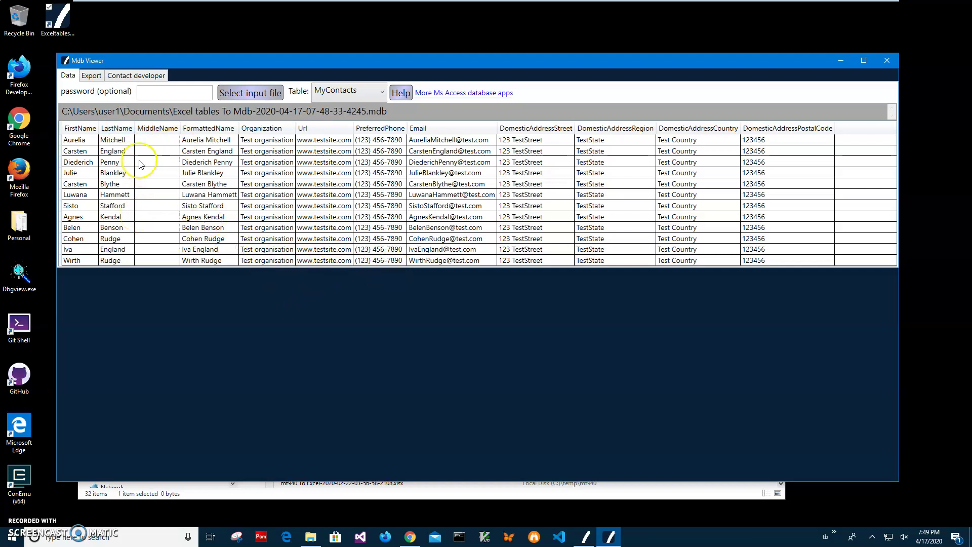
left_click(92, 76)
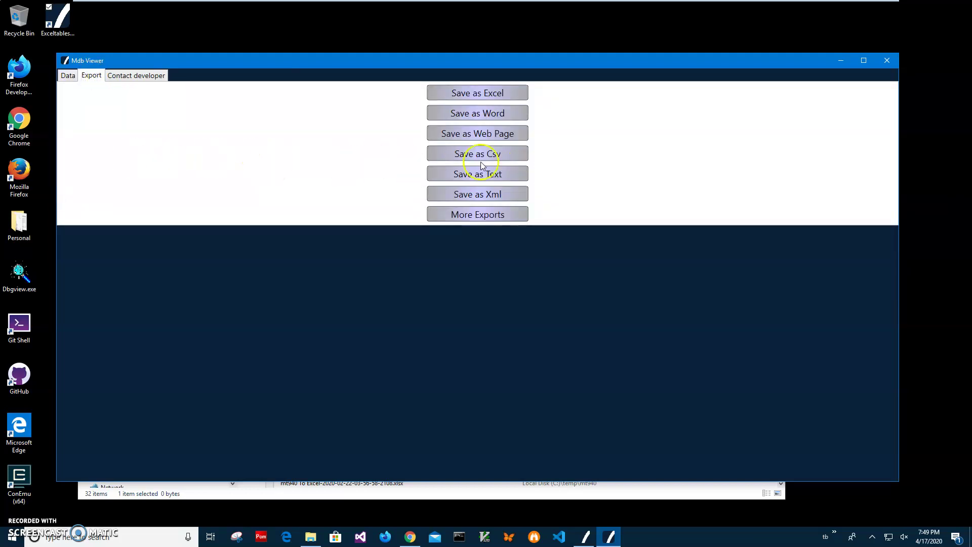
left_click(68, 75)
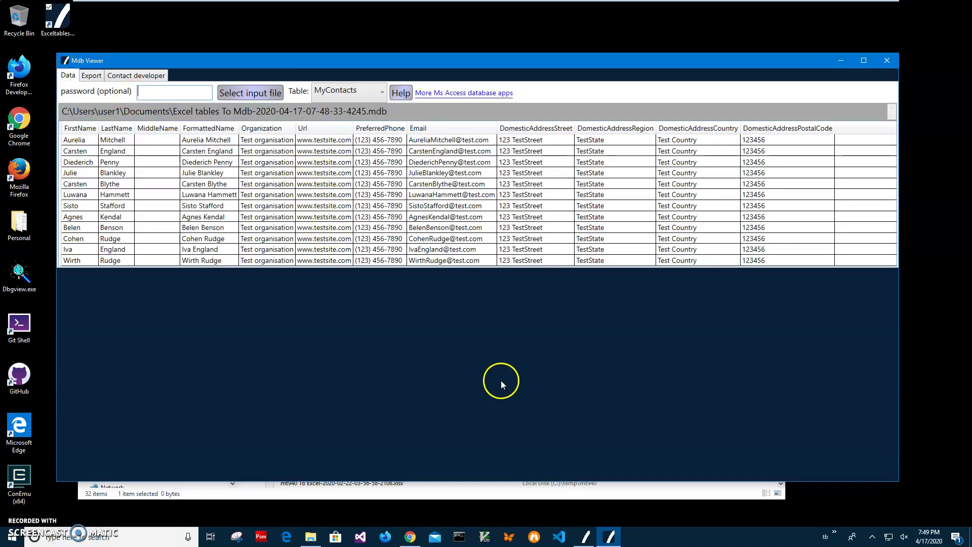